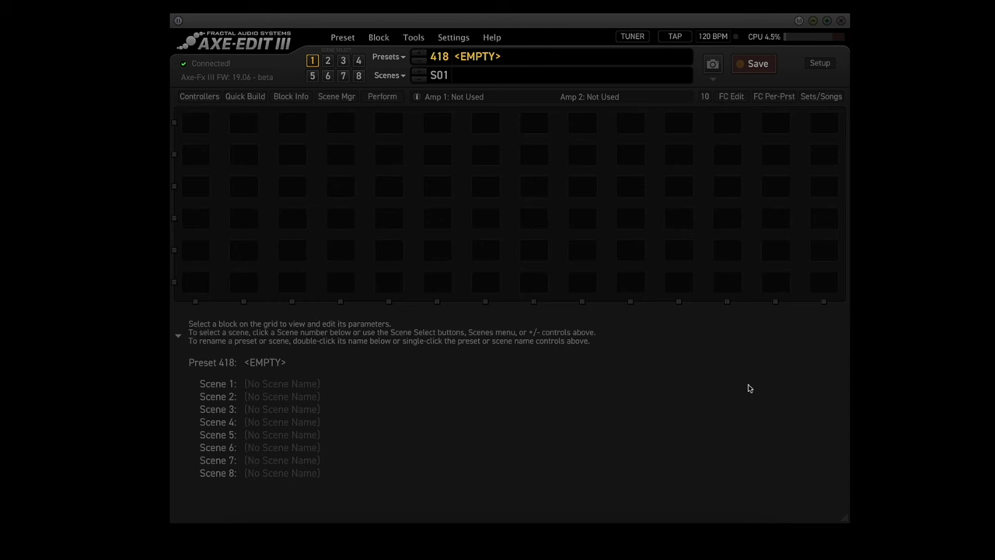
Load the empty preset slot 418 and place an In 1 block at the grid's start
click(388, 58)
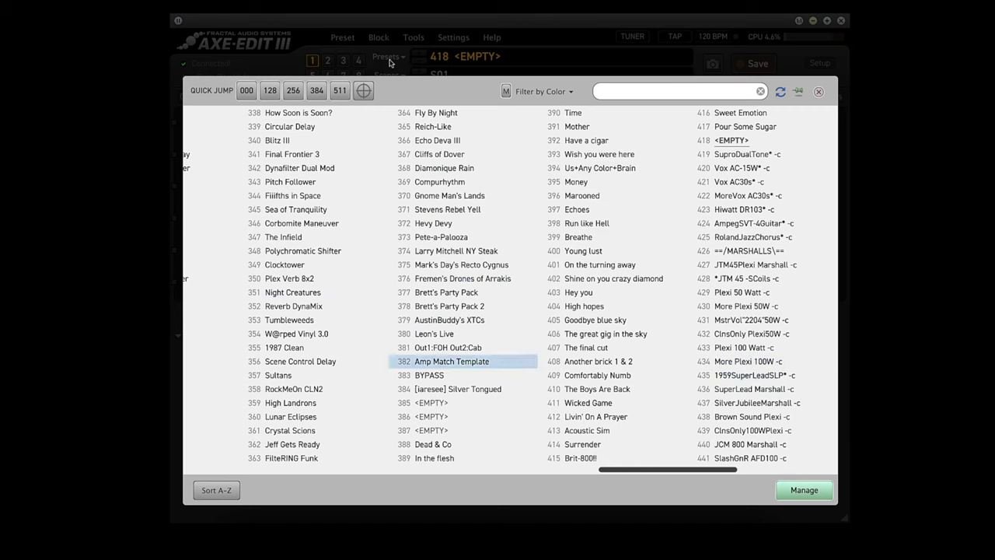
click(728, 143)
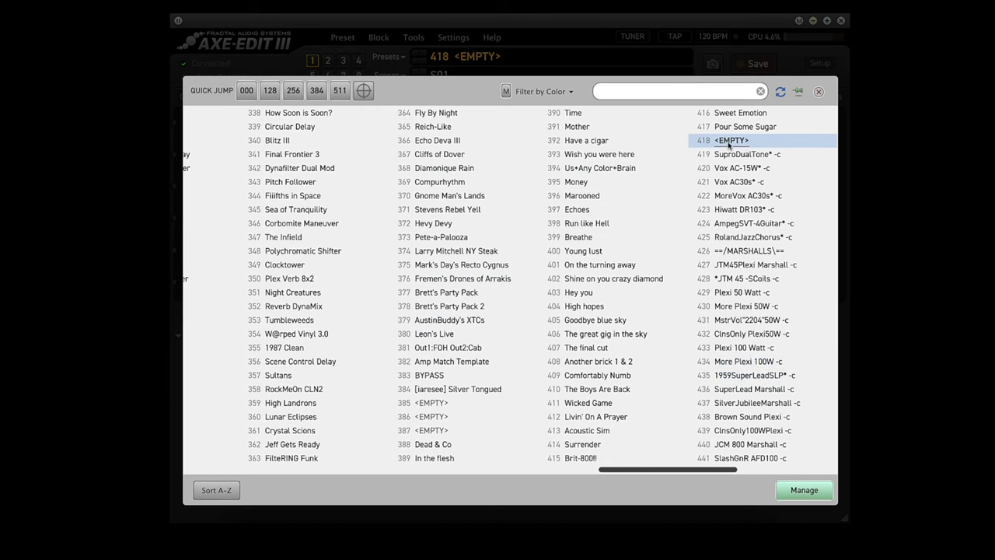
double_click(730, 142)
click(239, 99)
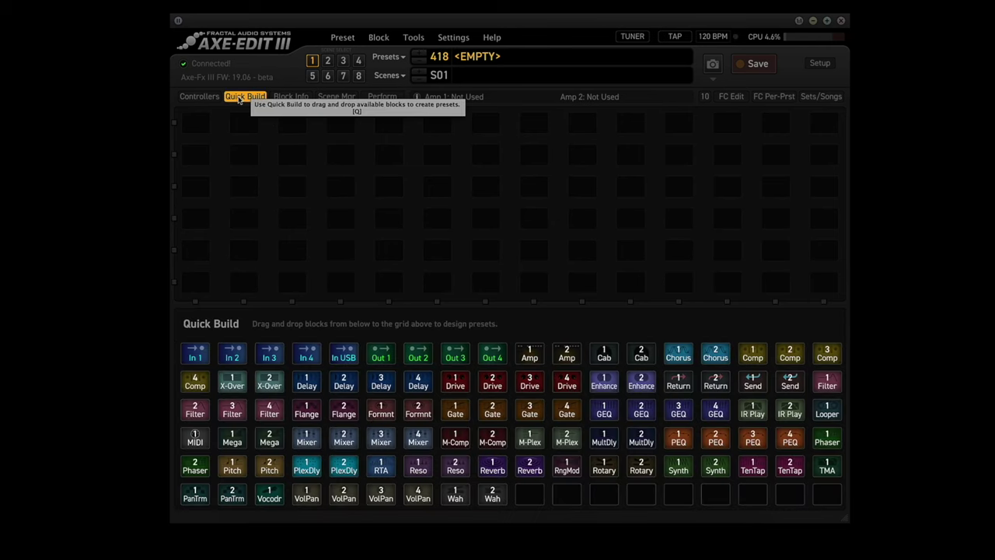
drag(195, 355, 210, 154)
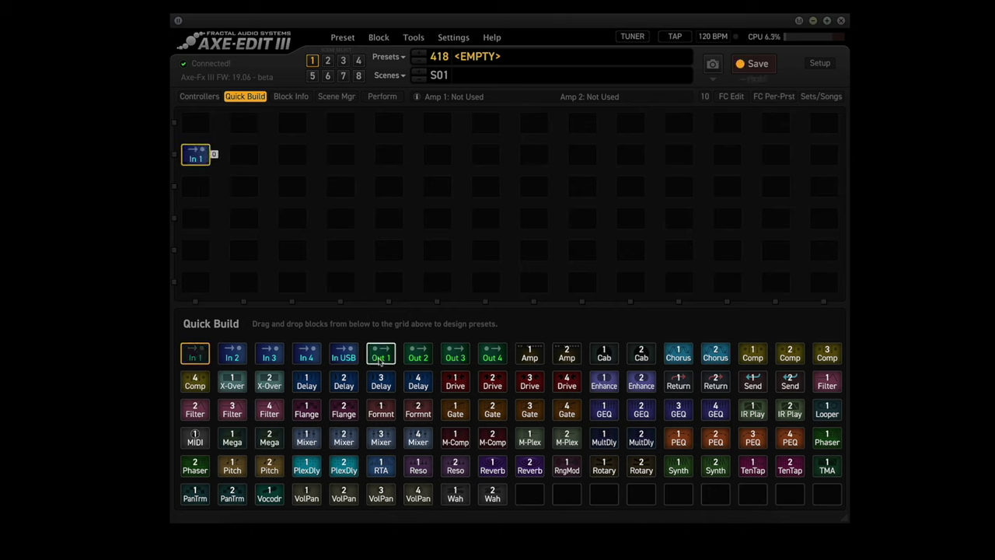
Place an Out 1 block at the row's end and connect In 1 directly to it
drag(381, 359, 824, 161)
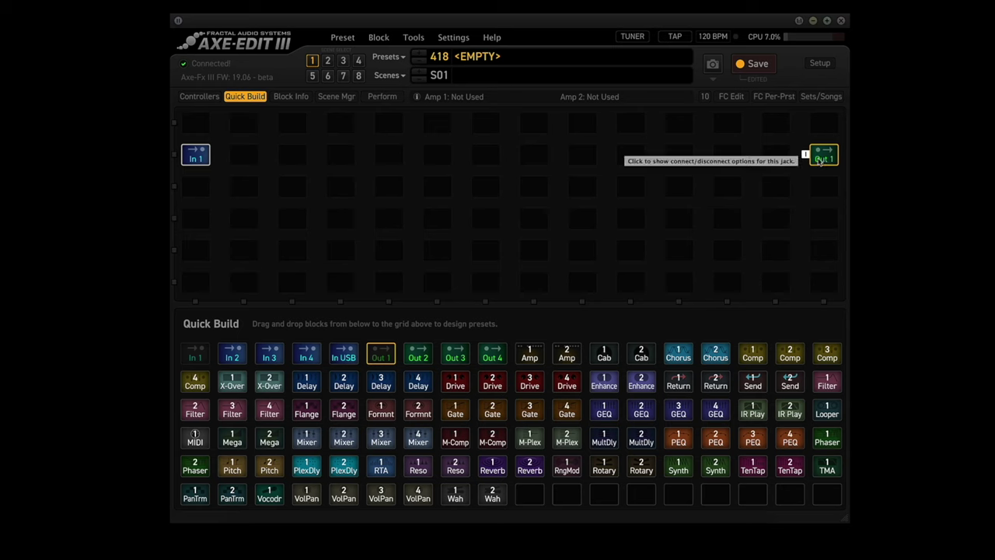
click(805, 155)
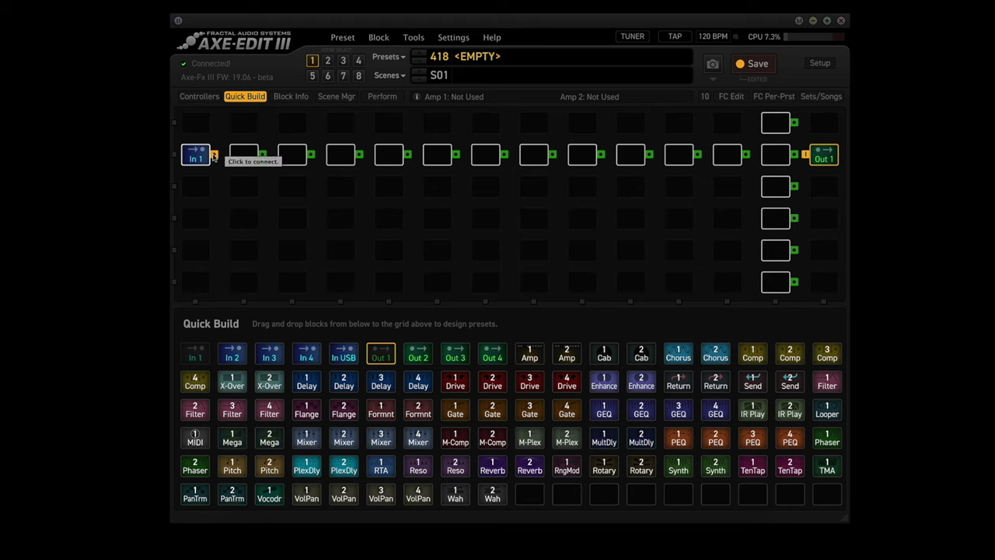
click(214, 156)
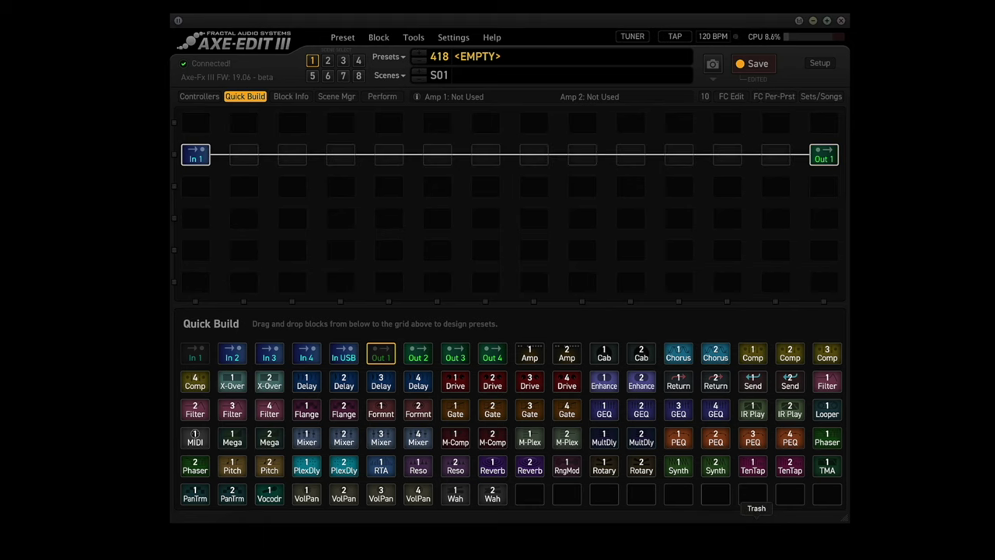
Insert Pitch, Drive, Amp, Cab, Delay and Reverb blocks between In 1 and Out 1
drag(232, 466, 295, 158)
drag(454, 381, 389, 156)
drag(530, 354, 484, 158)
drag(604, 354, 583, 159)
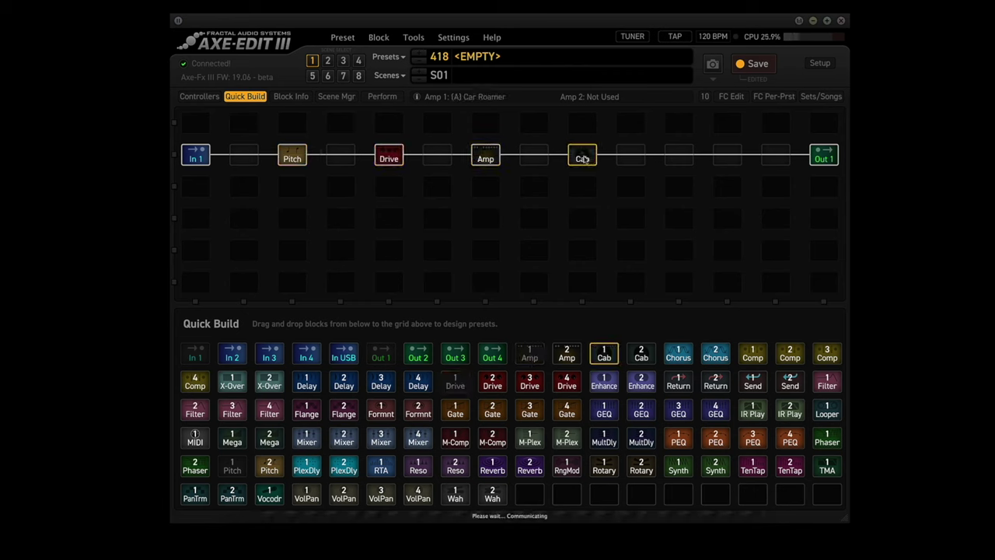
drag(306, 385, 677, 158)
drag(492, 470, 776, 158)
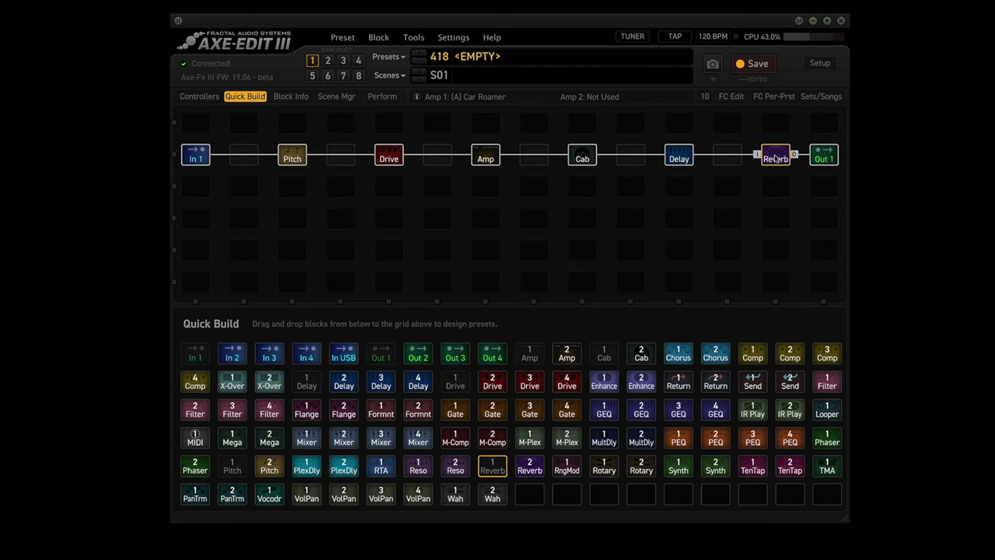
Show the Scene Manager table of block bypass and channel states for scenes 1–8
click(337, 97)
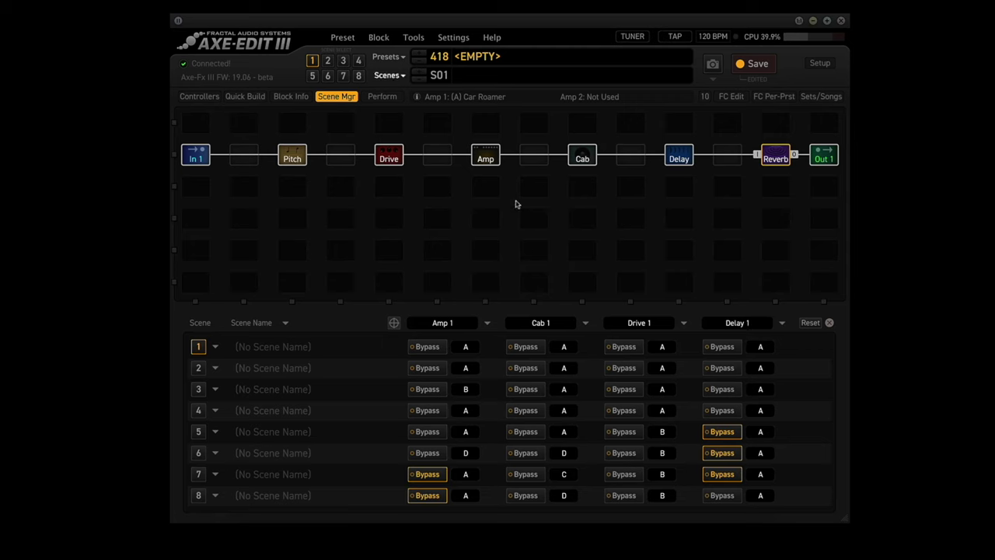
Rename preset 418 to 'Whammy Jammy' and save it
click(337, 97)
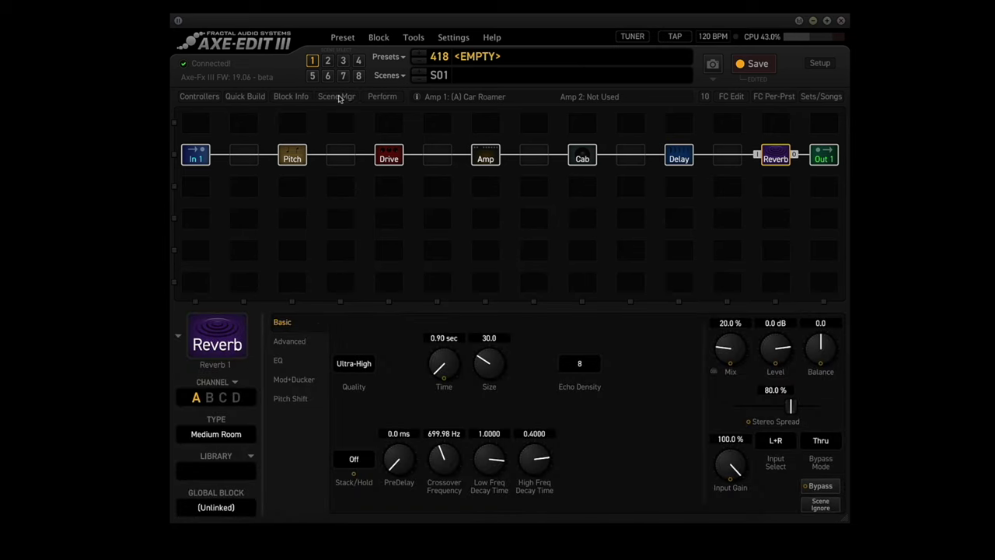
click(502, 57)
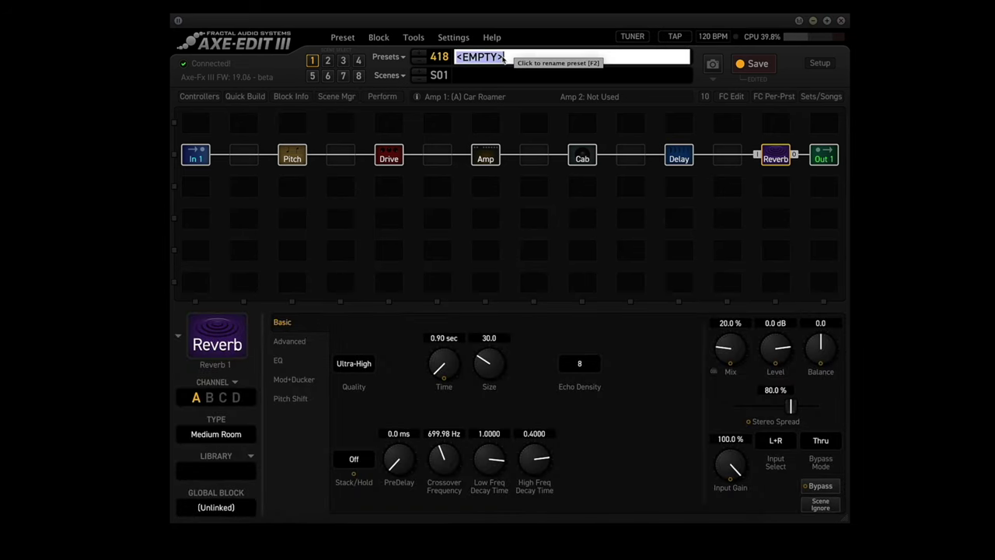
text(Whammy Jammy)
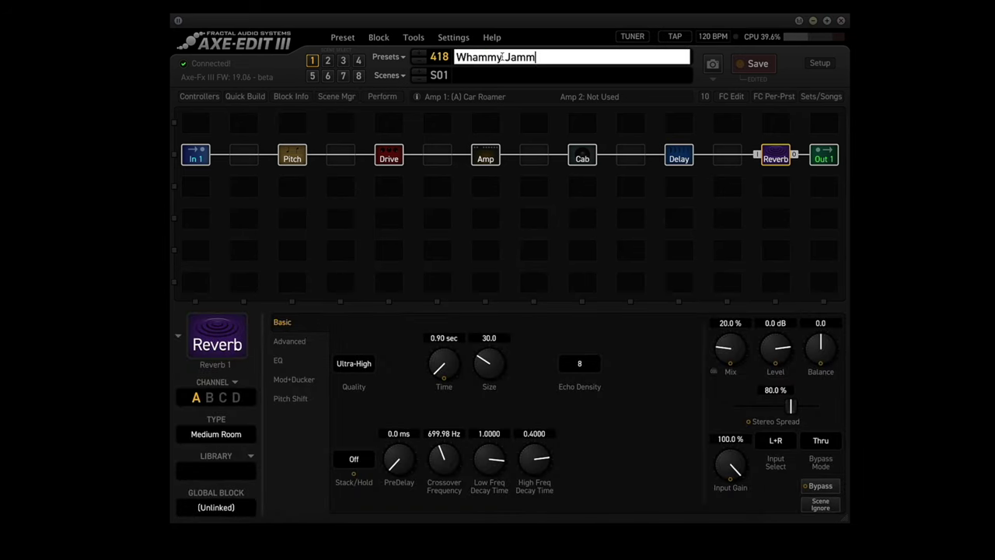
key(Return)
click(752, 65)
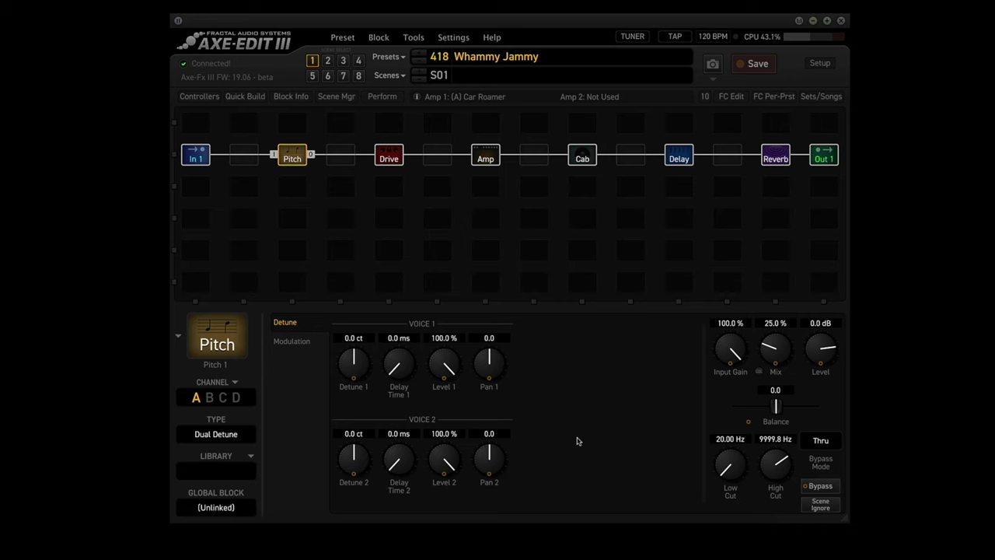
Set the Pitch type to Advanced Whammy, check channels B and D, then return to A
click(236, 440)
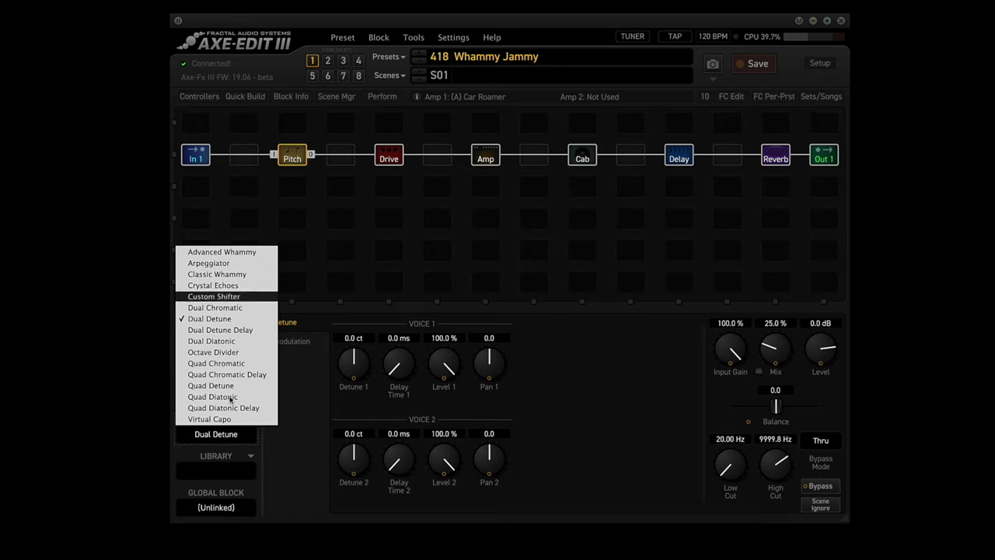
click(210, 254)
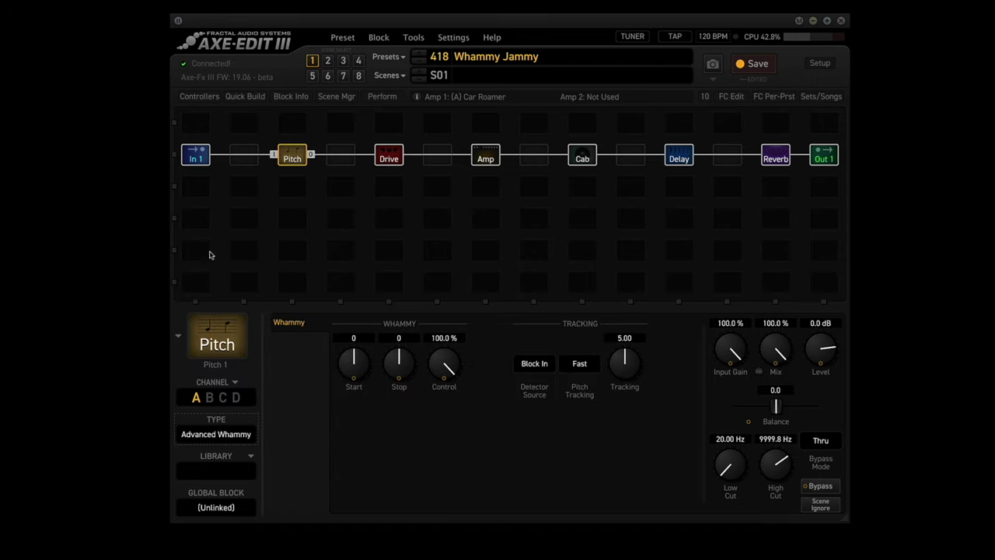
click(209, 398)
click(222, 398)
click(197, 398)
Reset the Whammy Start knob to 0 and raise the Stop knob to 12
drag(355, 362, 387, 460)
drag(349, 377, 386, 450)
double_click(354, 363)
drag(398, 359, 405, 306)
Assign the Whammy Control modifier Source 1 to External 1 with Auto Engage set to Med Spd
click(444, 373)
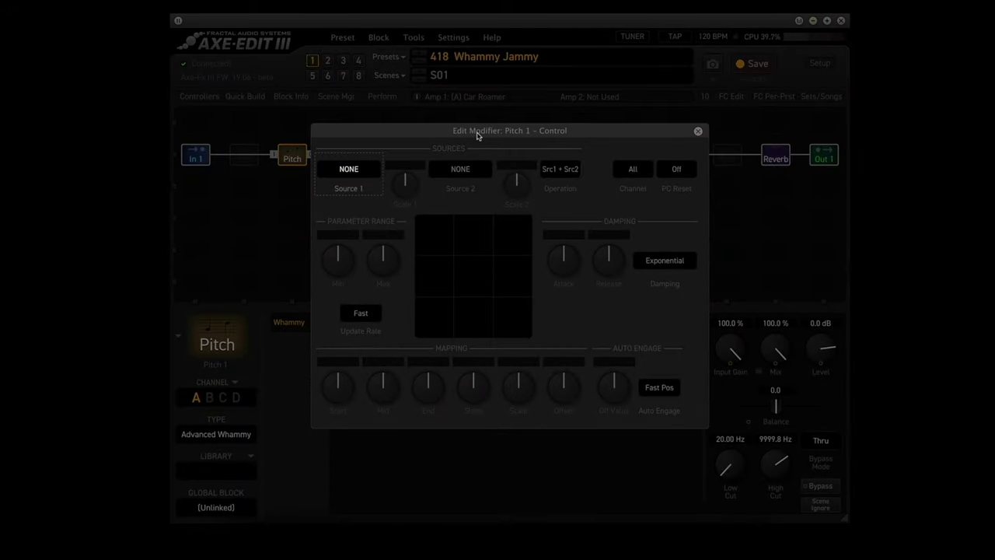
click(351, 171)
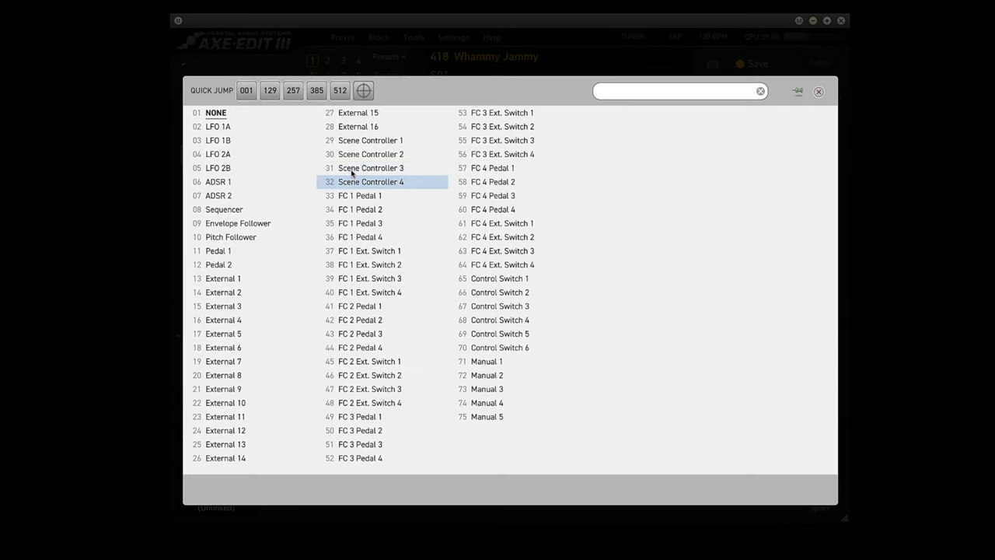
click(214, 281)
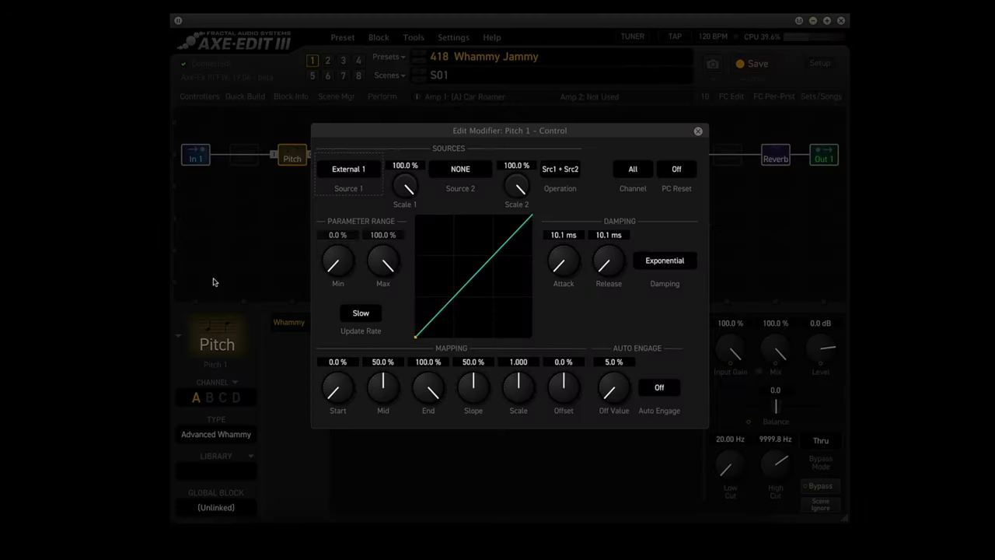
click(660, 391)
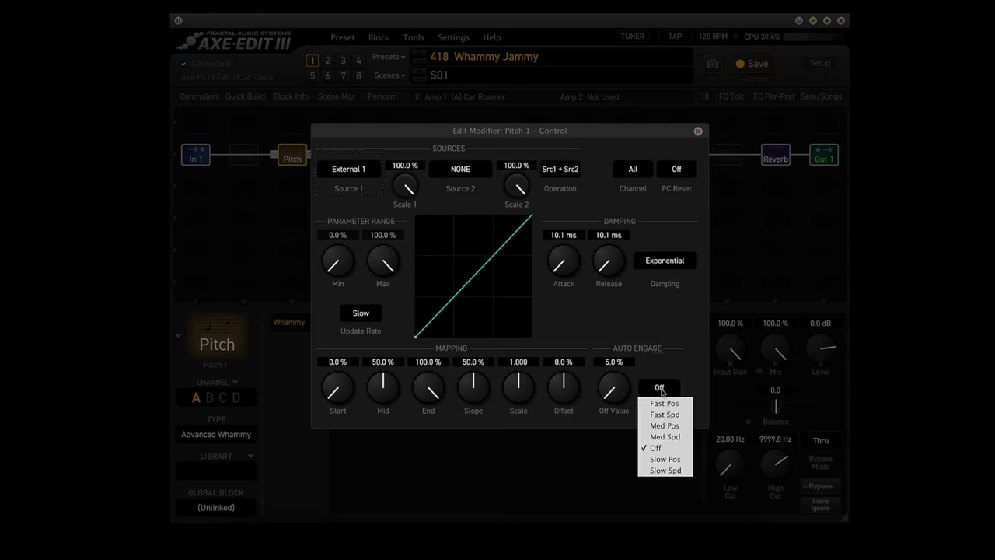
key(Up)
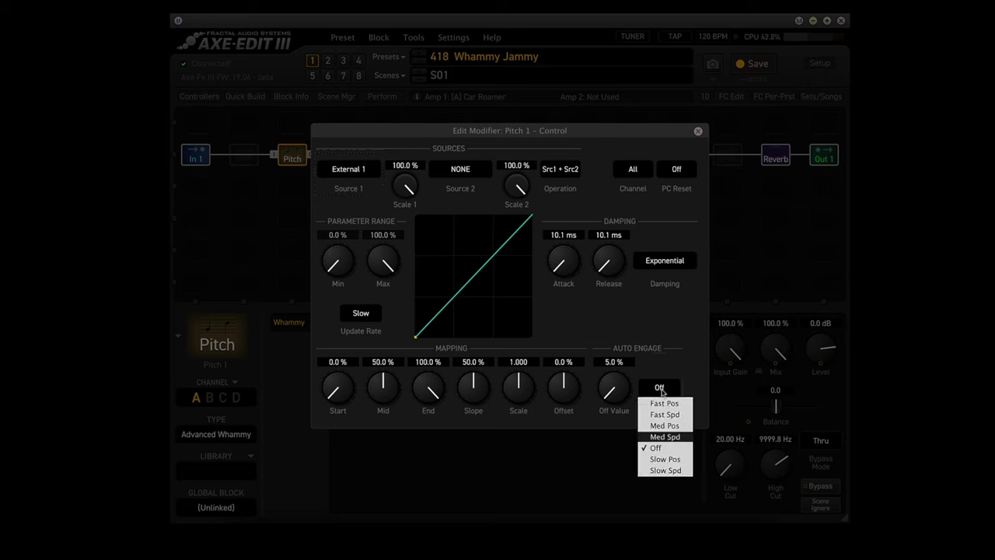
click(676, 438)
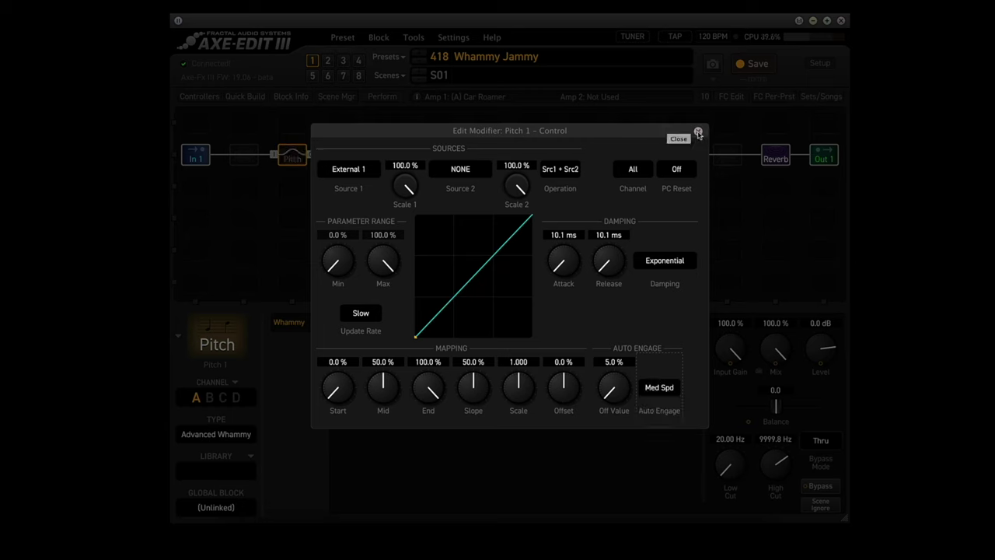
click(698, 133)
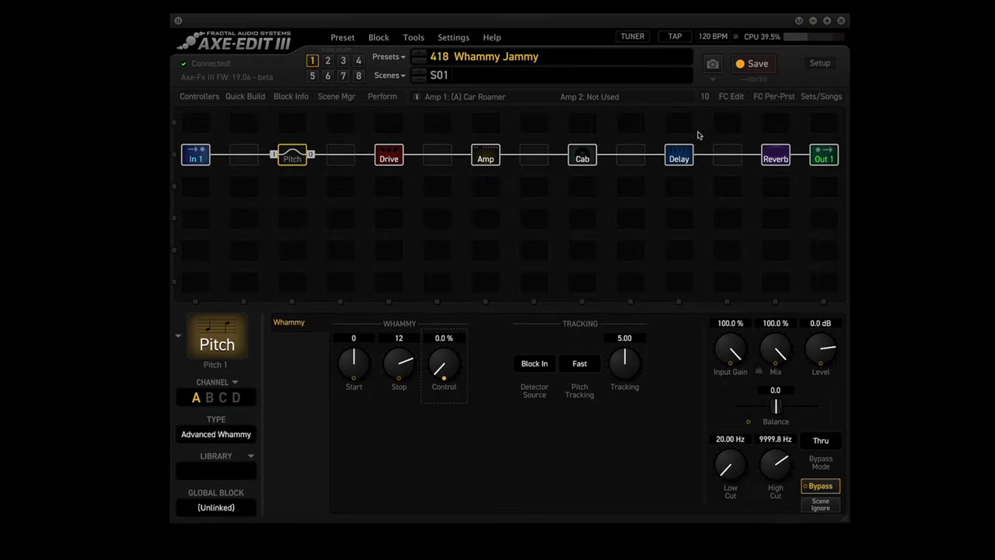
Set Whammy channel B Stop to 2, channel C Stop to -1, channel D Start to -2
click(208, 398)
scroll(395, 354, up, 2)
click(222, 398)
scroll(395, 364, down, 2)
scroll(392, 367, up, 1)
click(235, 398)
scroll(346, 362, down, 2)
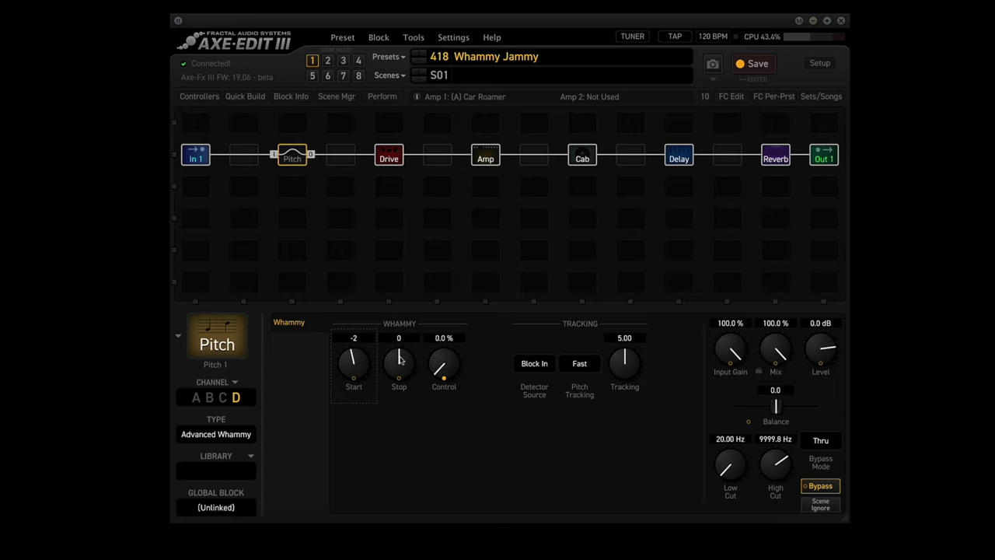
click(196, 400)
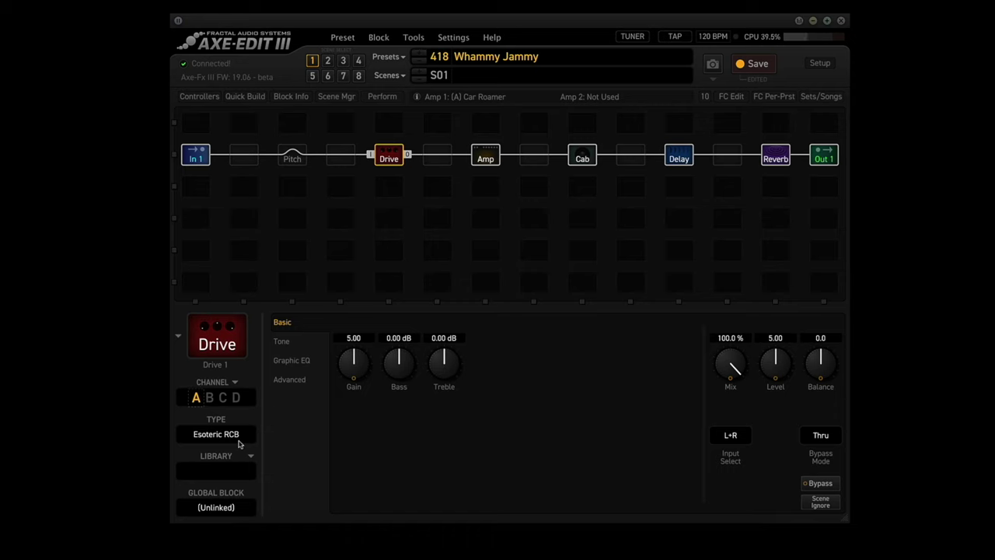
Raise the Drive treble to 4.88 dB, then set the amp Bass to 3.66 and Mid to 5.40
drag(440, 372, 440, 313)
click(485, 156)
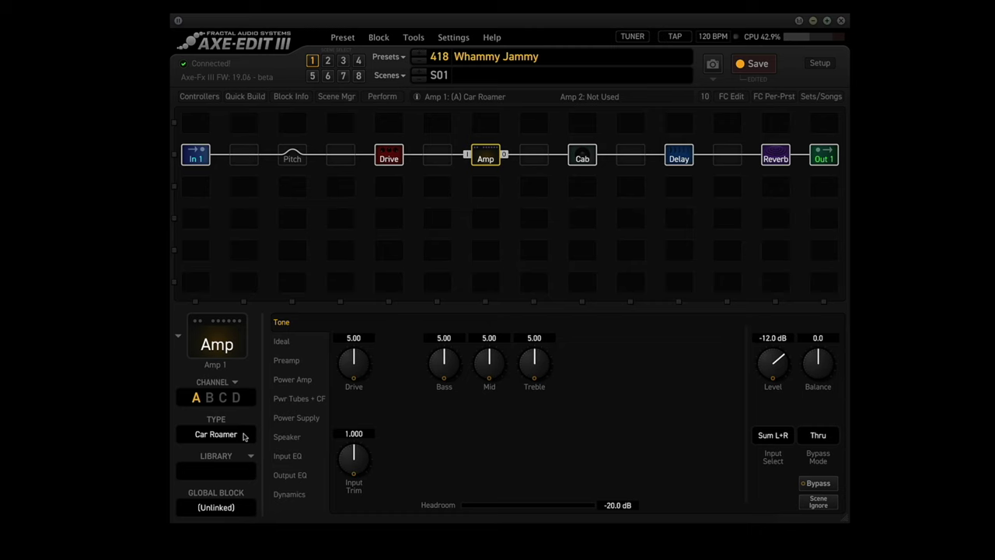
drag(443, 351, 444, 377)
drag(487, 354, 535, 262)
Browse the Cab block's available impulse responses
click(583, 156)
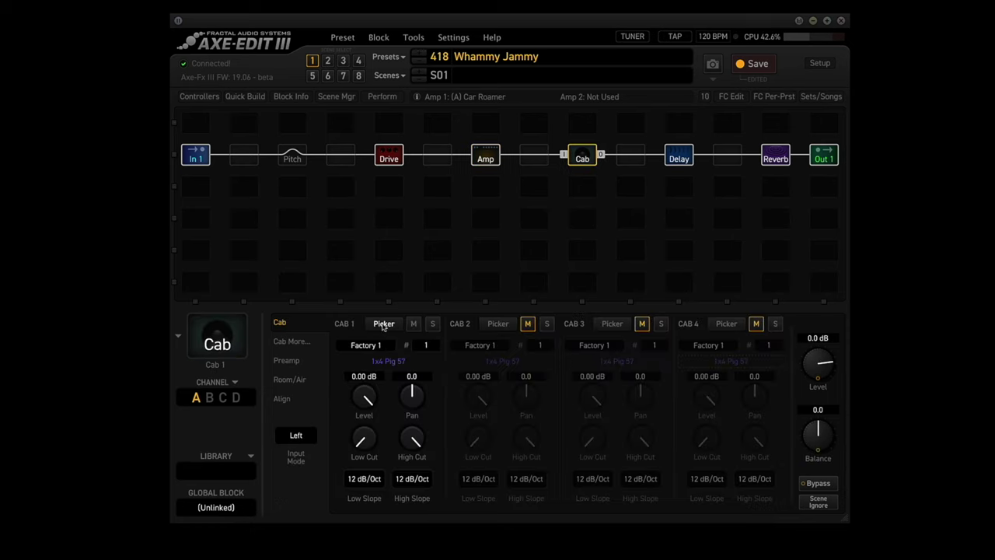
click(384, 325)
drag(192, 470, 812, 518)
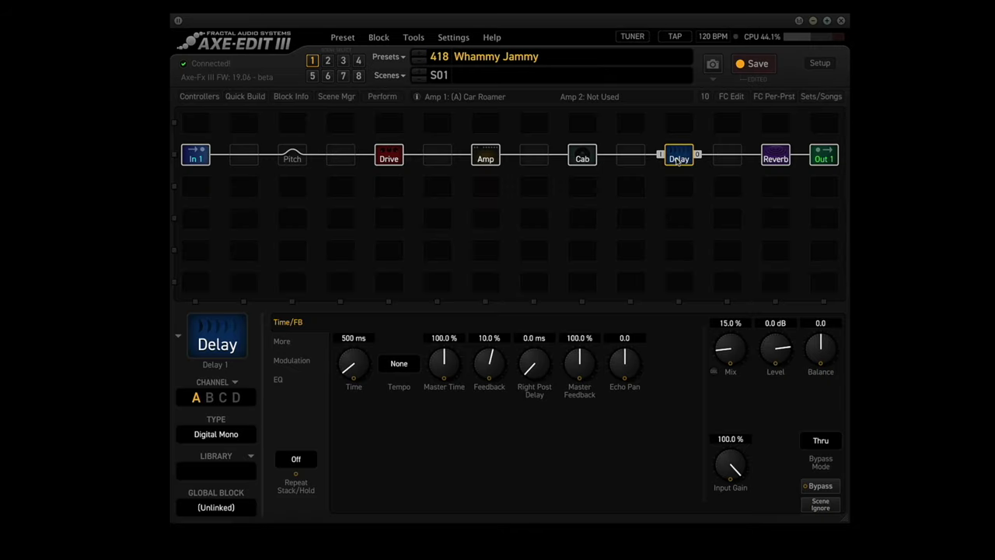
Set the Delay type to Zephyr and bring up the Reverb block's settings
click(320, 377)
click(345, 114)
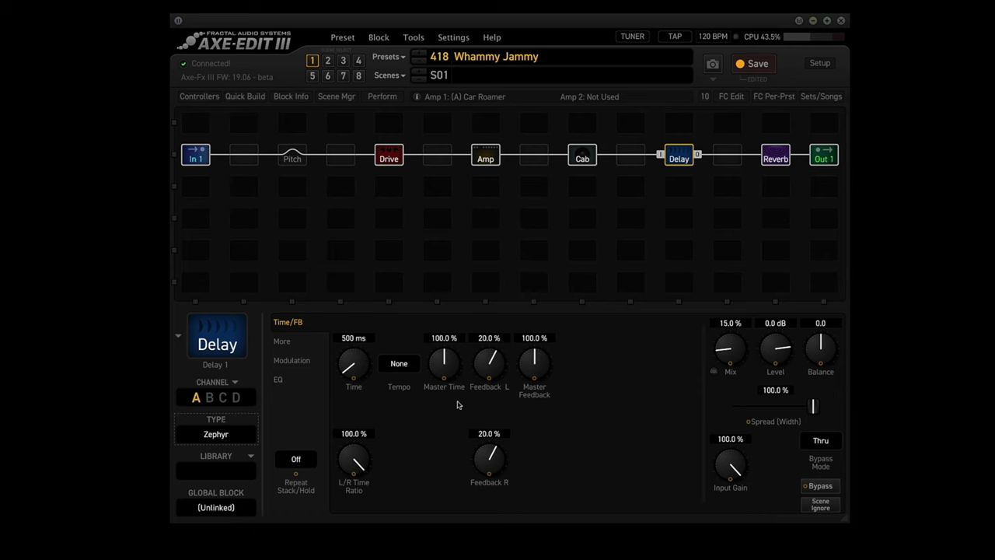
click(775, 158)
Switch the Reverb block's type to Studio
click(219, 436)
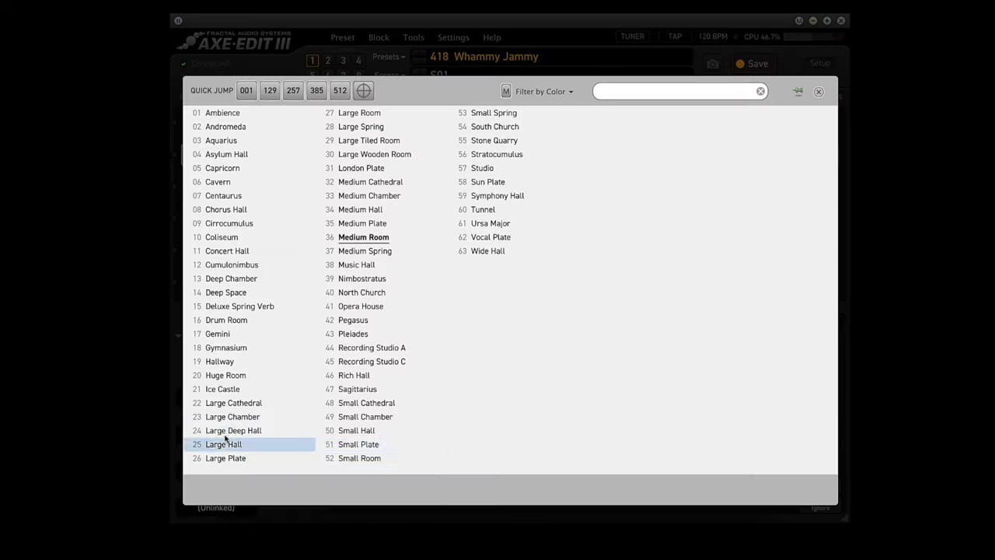
click(474, 168)
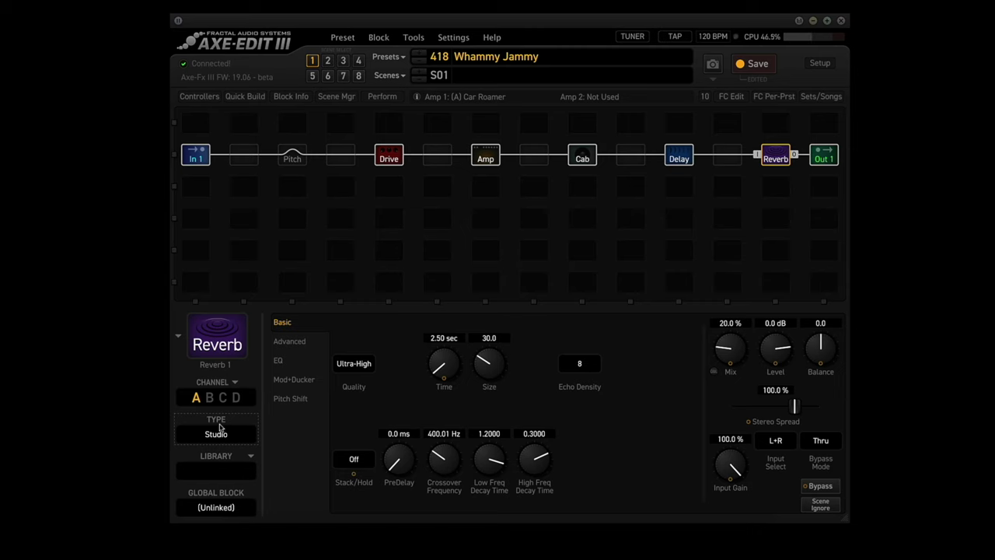
Select the Pitch block in the grid to bring back its Advanced Whammy editor
click(291, 156)
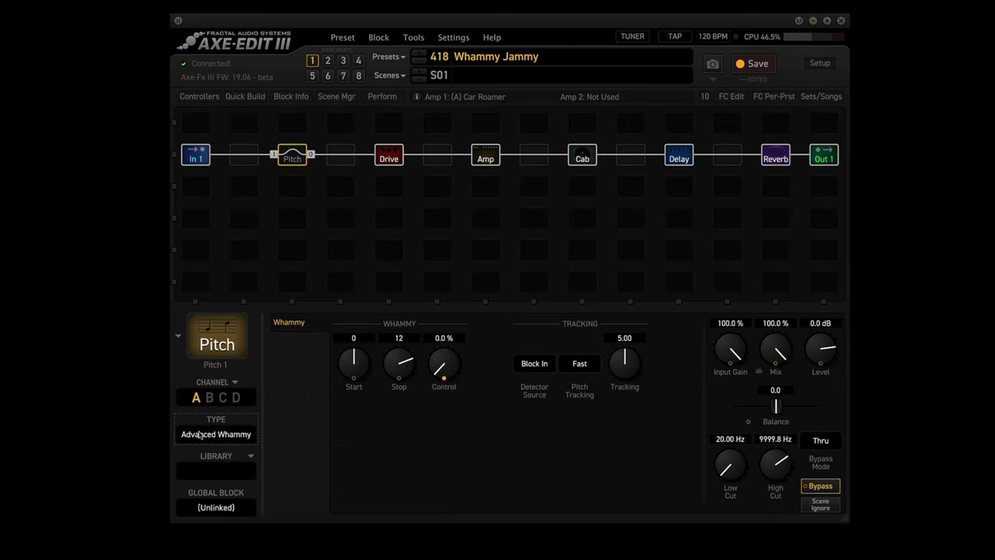